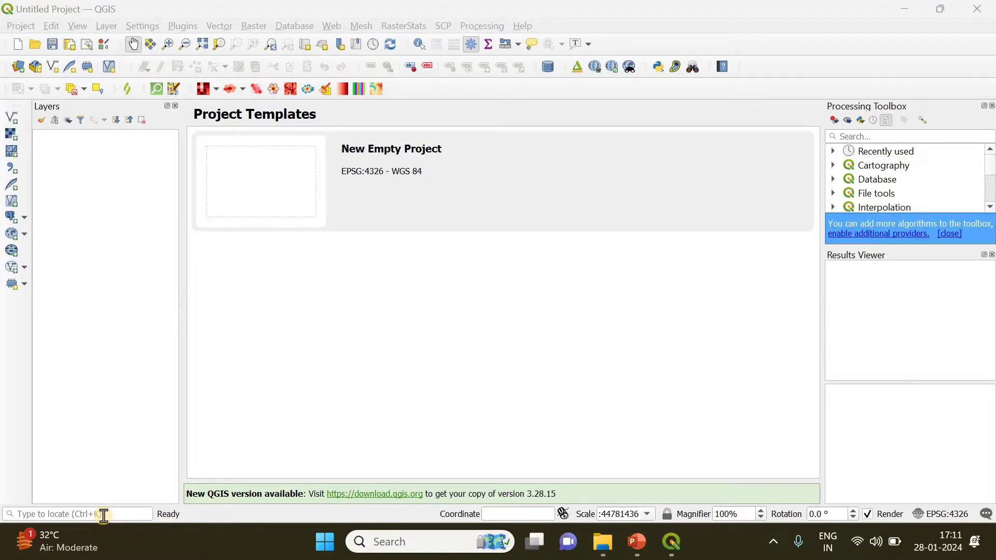
Minimize the empty QGIS project window
left_click(914, 7)
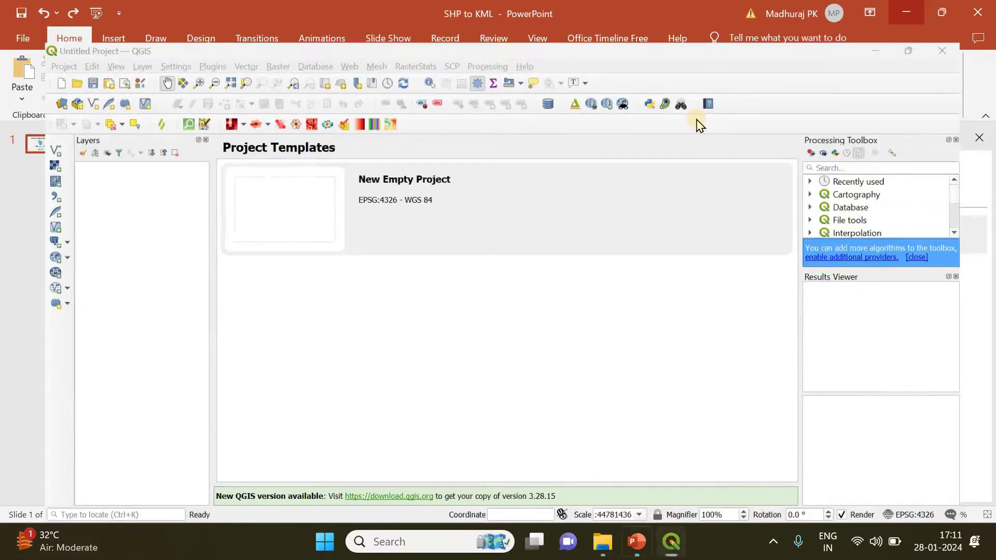
Minimize the PowerPoint presentation and open Study Area_kml in Google Earth Pro
double_click(916, 7)
left_click(743, 248)
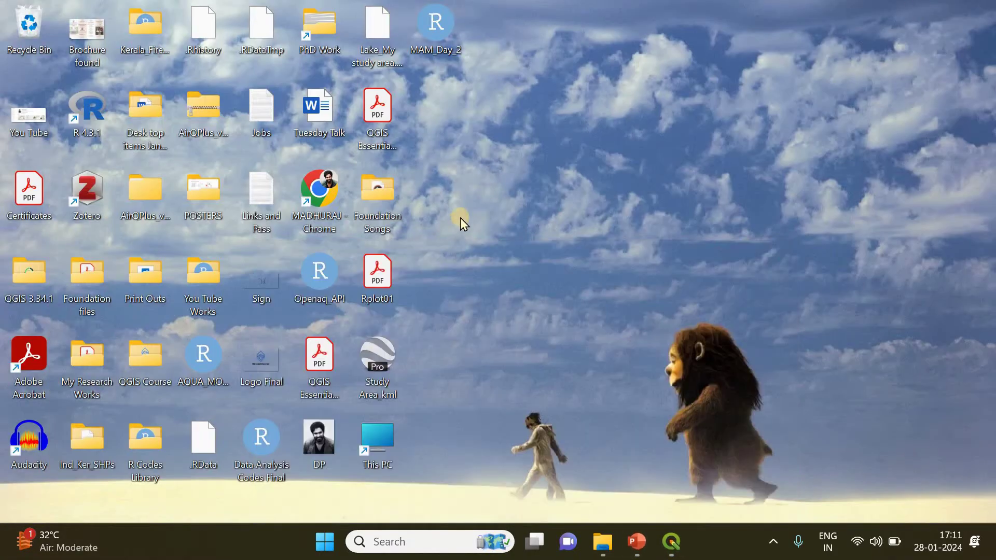
double_click(390, 349)
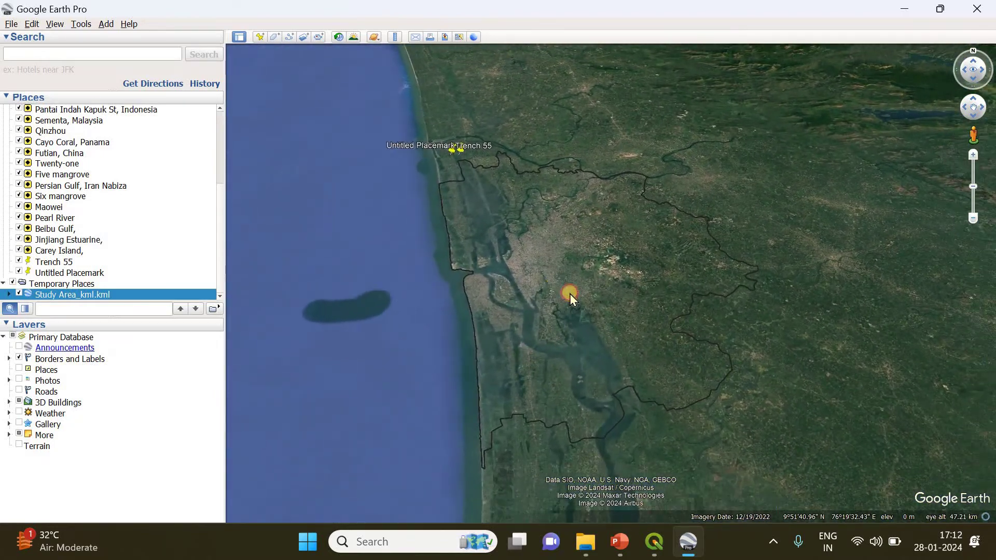
Zoom around the Kochi polygon, show its info balloon, then close Google Earth Pro
scroll(570, 294, "down", 2)
scroll(570, 294, "down", 3)
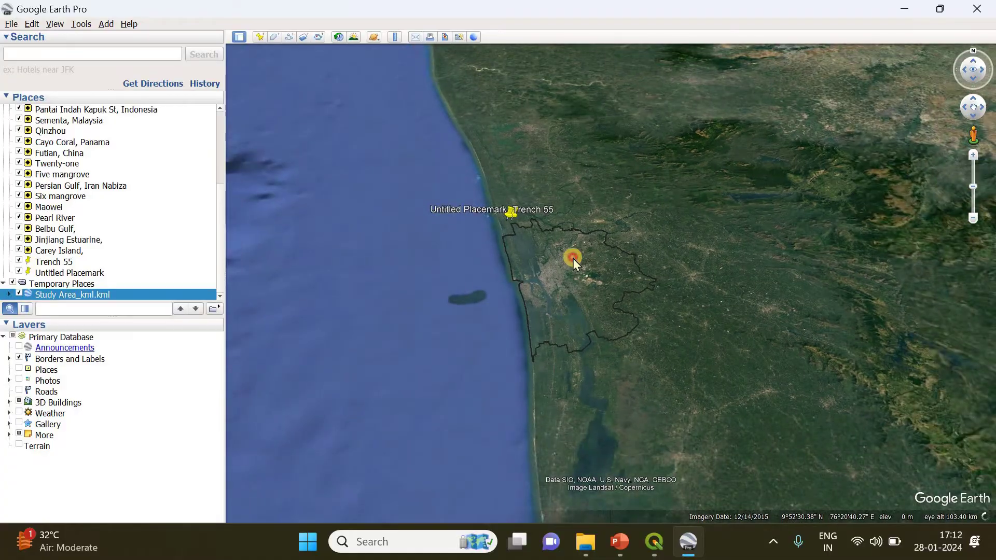
left_click(553, 288)
scroll(554, 288, "up", 5)
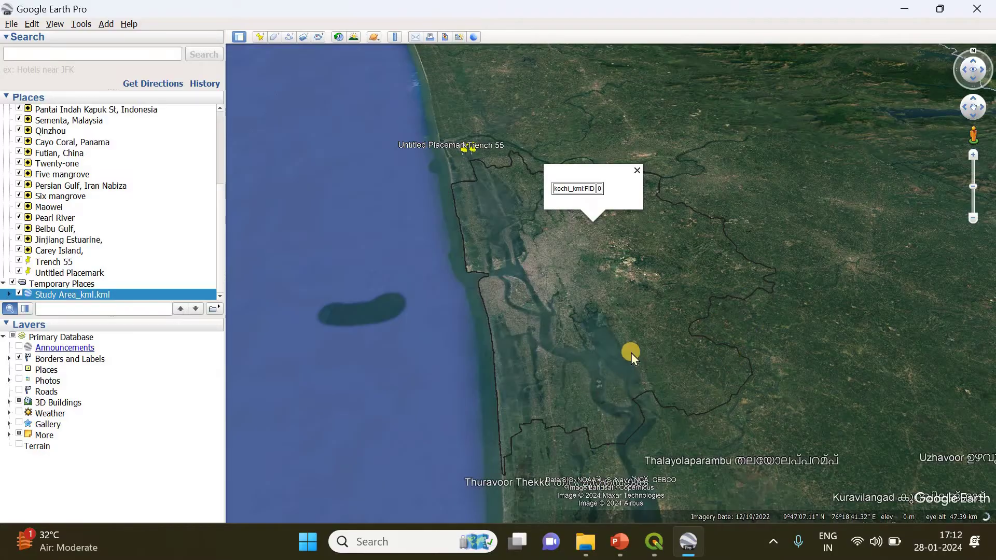
scroll(631, 353, "down", 2)
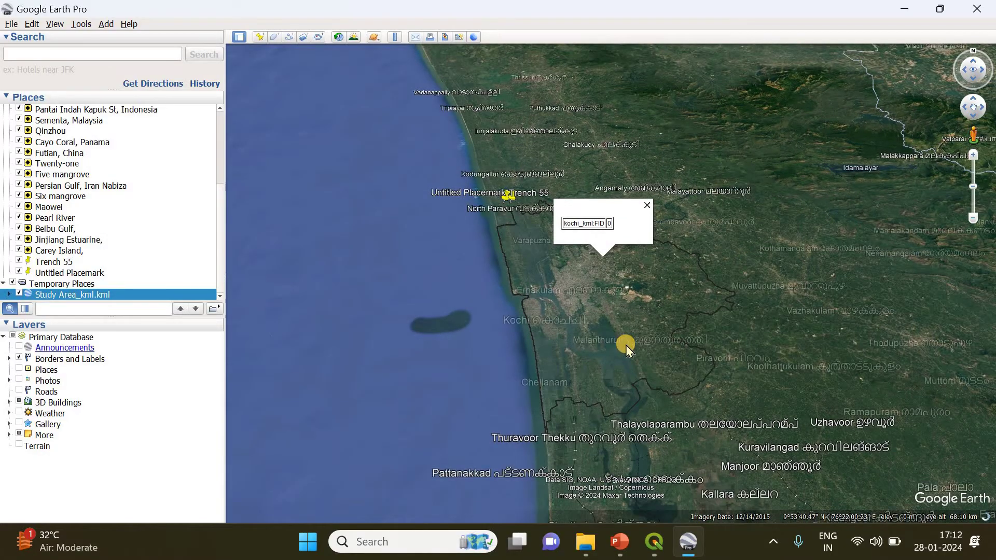
scroll(626, 346, "up", 1)
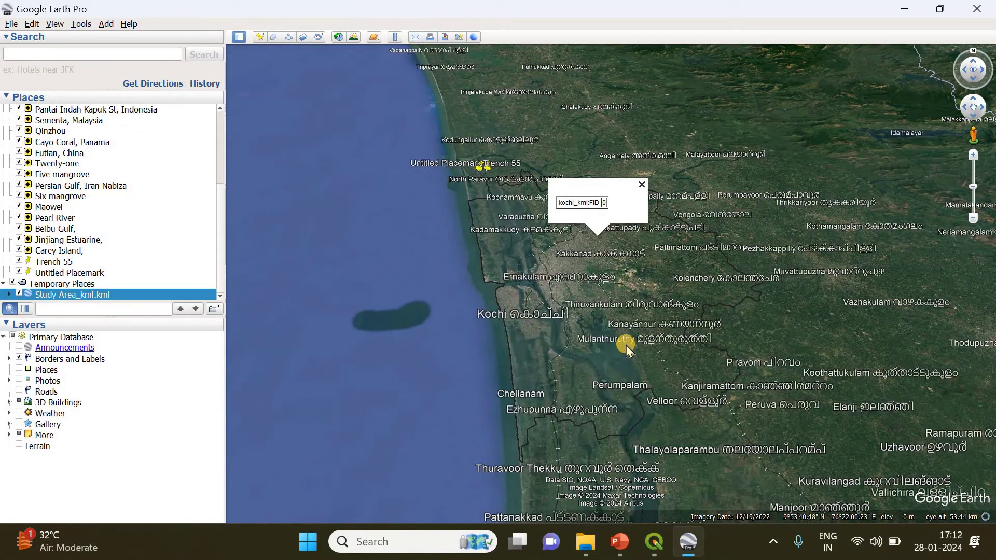
left_click(977, 11)
Discard Google Earth's temporary places and start a new empty QGIS project
left_click(551, 291)
left_click(671, 542)
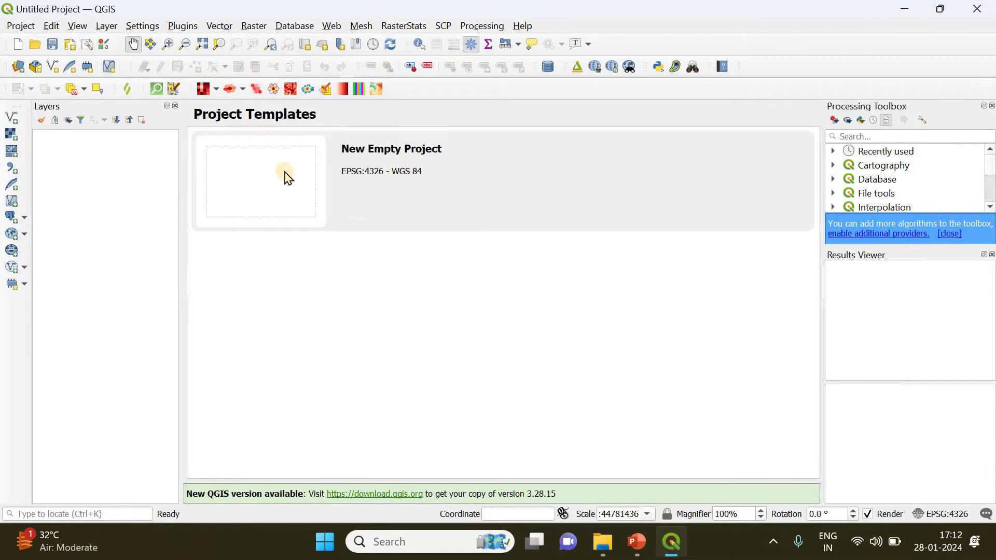
left_click(285, 173)
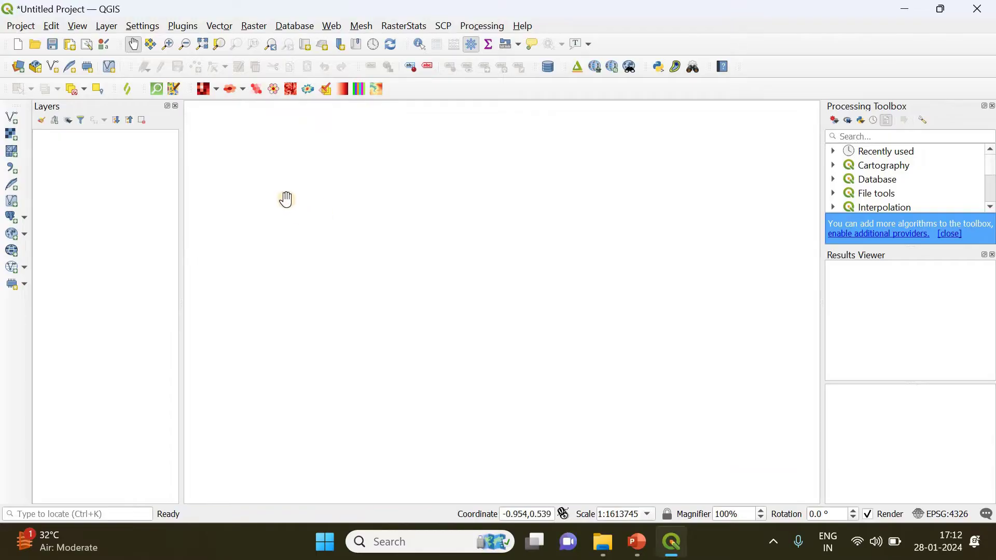
Drag Study Area_kml onto the map as the kochi_kml layer and maximize QGIS
left_click(940, 8)
left_click_drag(585, 56, 752, 65)
mouse_move(394, 346)
left_mouse_down()
mouse_move(385, 352)
mouse_move(536, 328)
mouse_move(746, 272)
left_mouse_up()
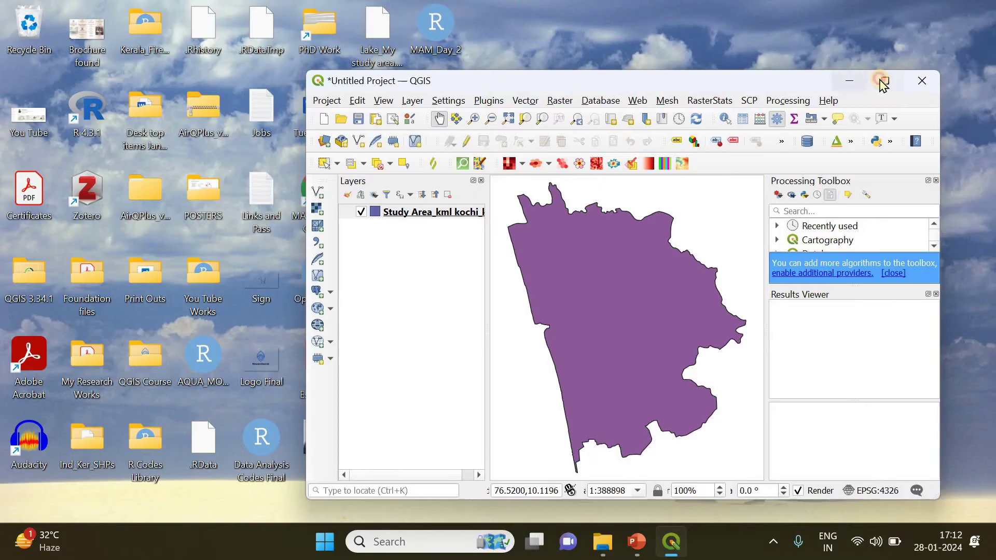
double_click(881, 78)
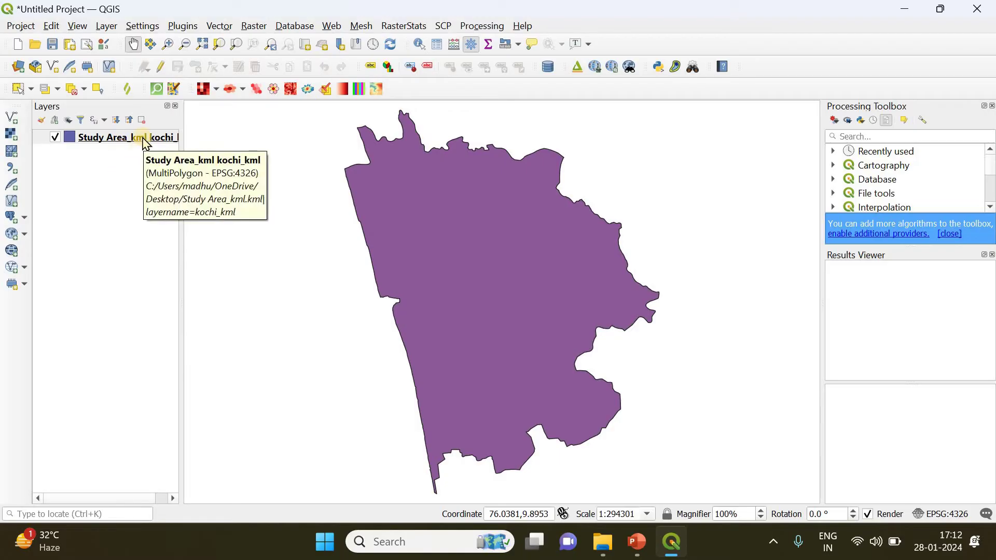
Open Export > Save Features As for the Study Area KML layer with ESRI Shapefile format
right_click(146, 141)
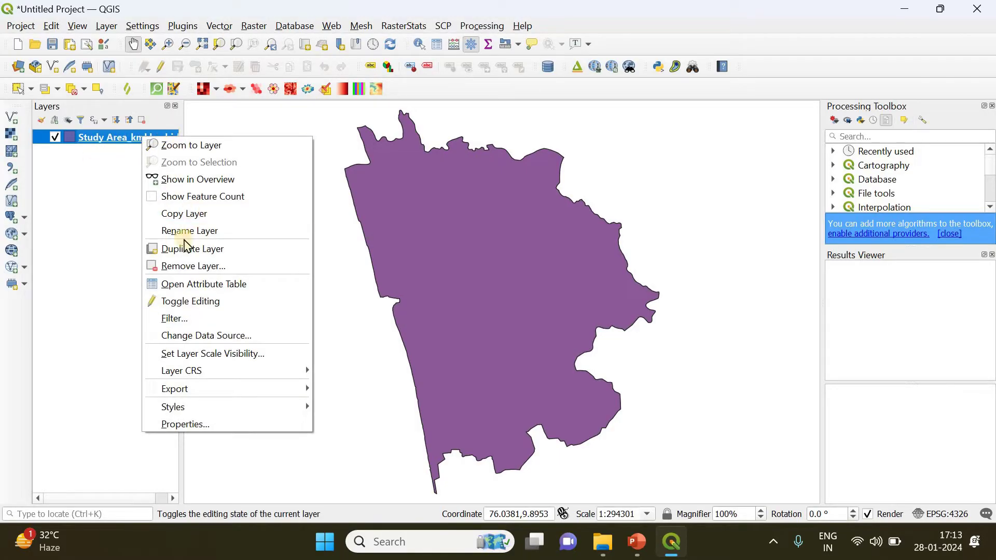
mouse_move(224, 386)
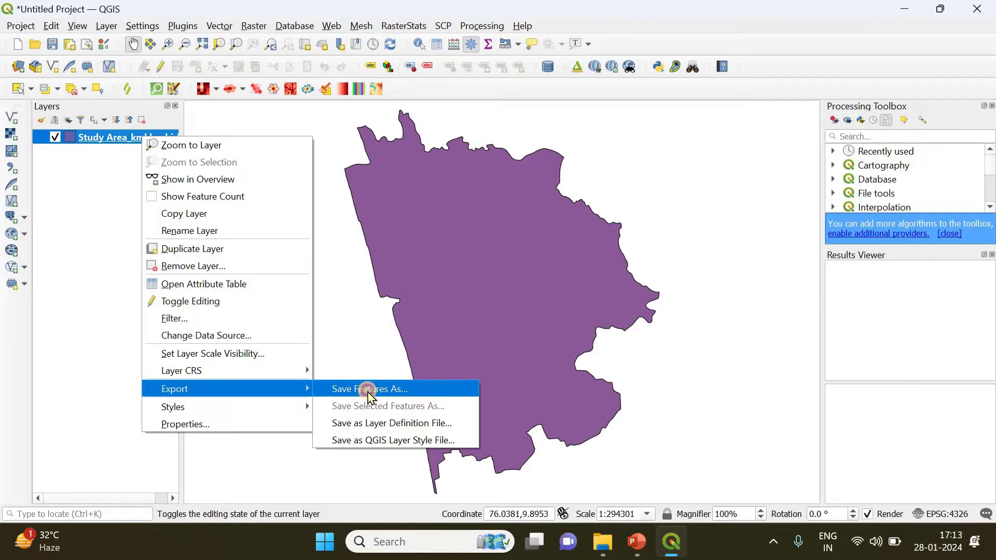
left_click(369, 391)
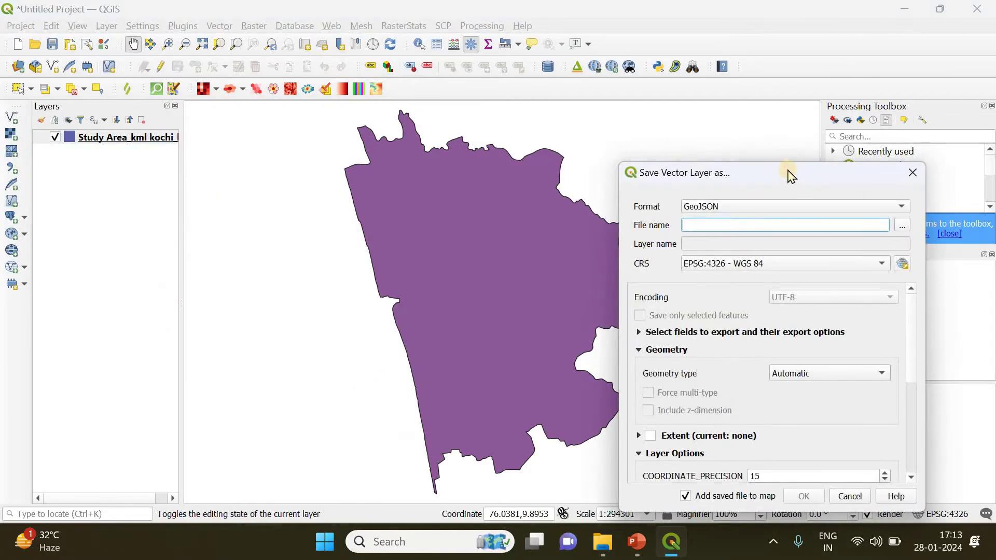
left_click_drag(790, 176, 767, 93)
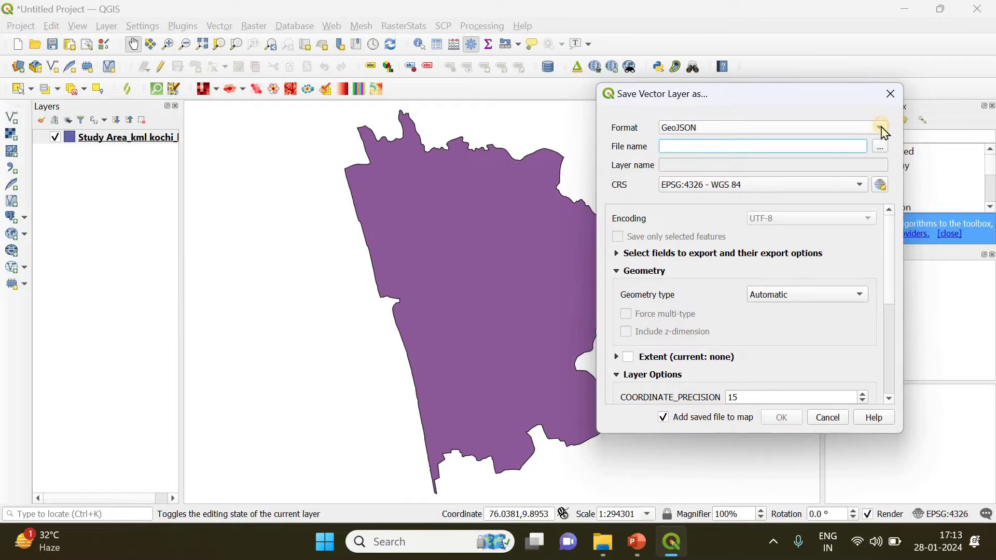
left_click(883, 127)
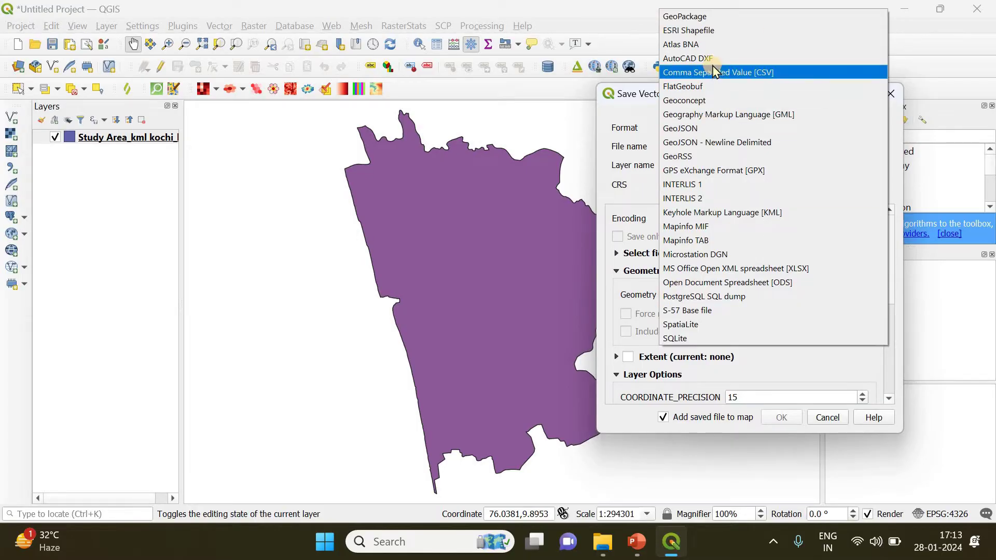
left_click(700, 31)
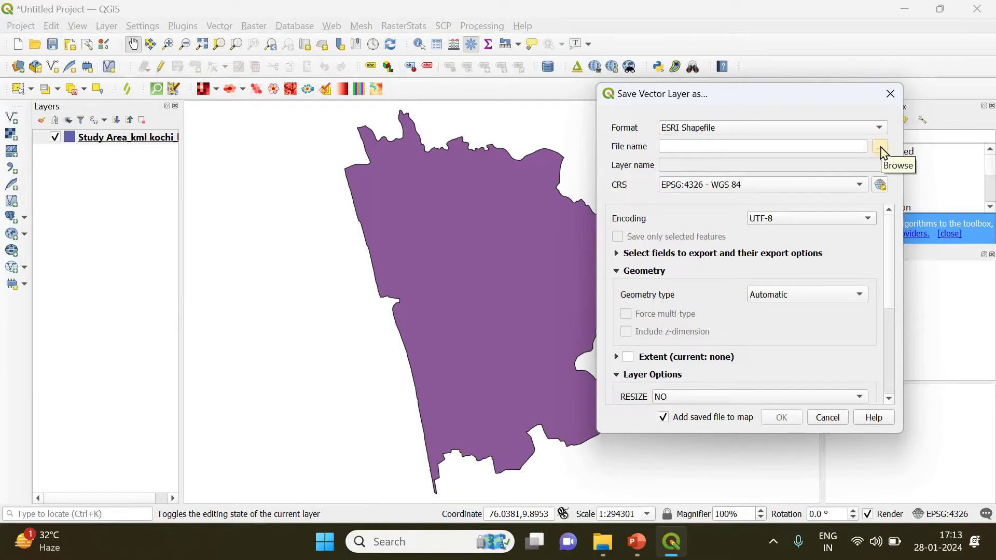
Browse for the output file and enter the name Study Area shapefile
left_click(882, 147)
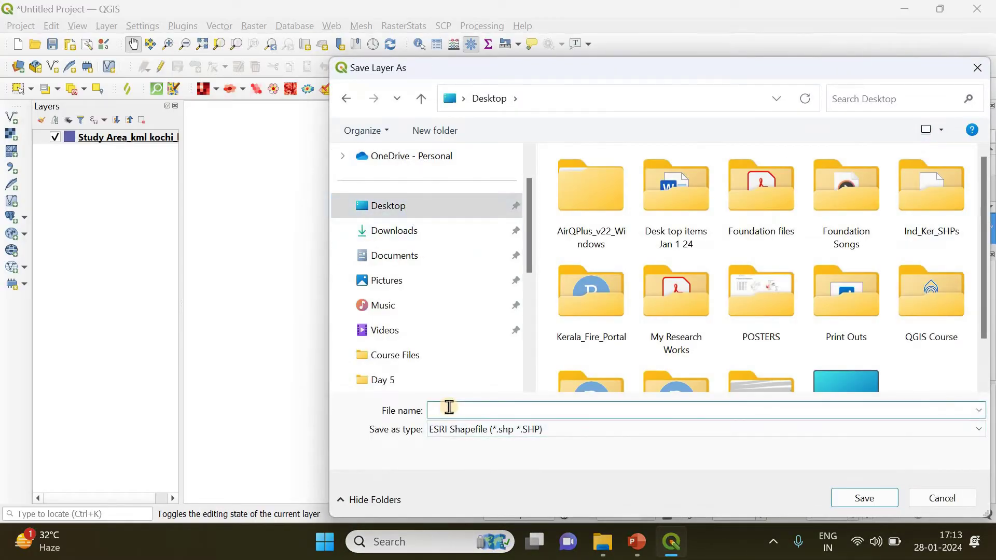
type("Study")
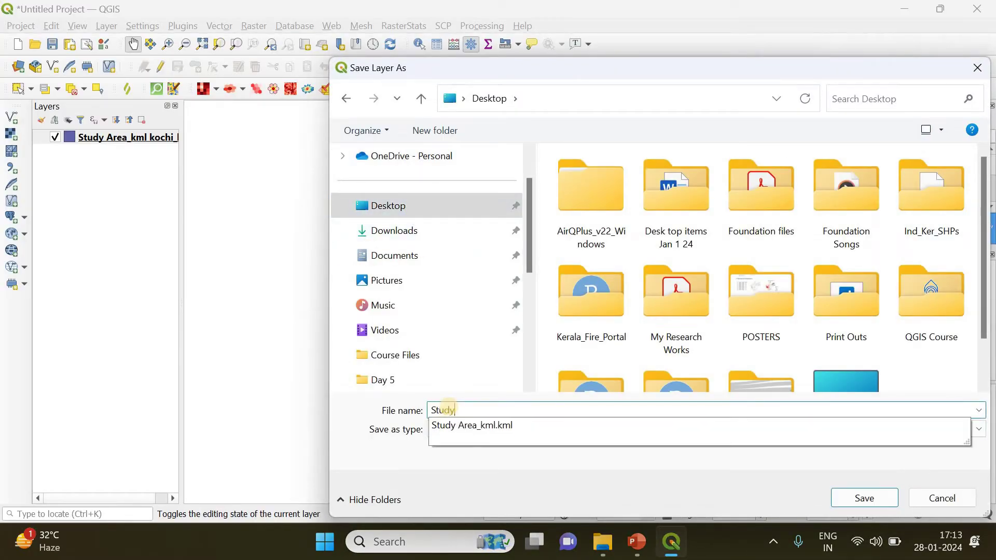
type(" Area shapefile")
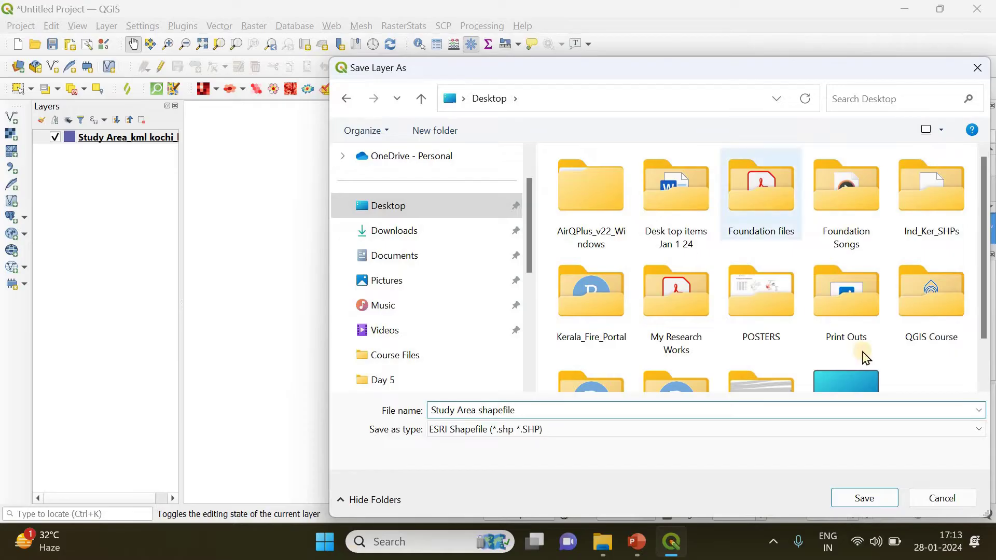
scroll(856, 348, "down", 1)
Create and open a Study Area folder on the Desktop, then save and run the export
right_click(911, 389)
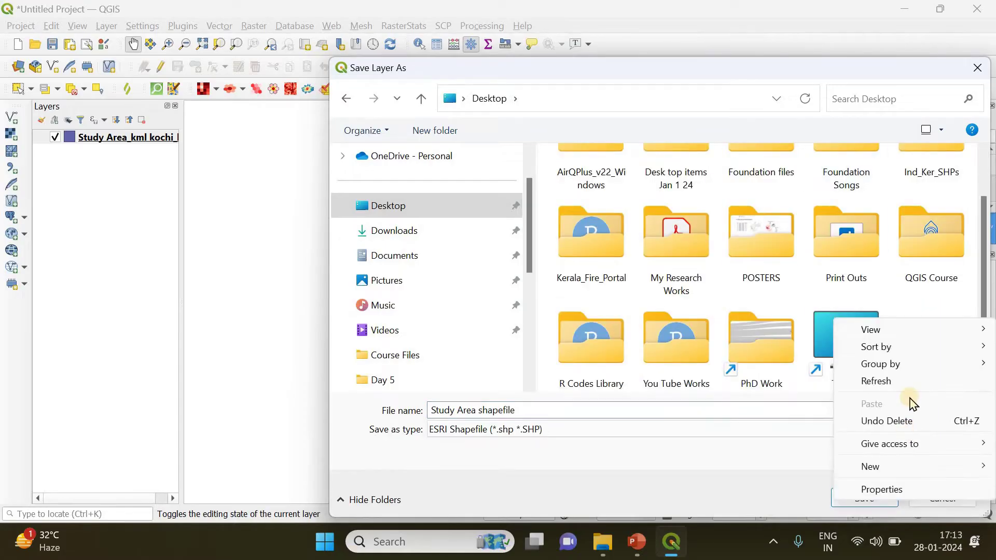
left_click(882, 466)
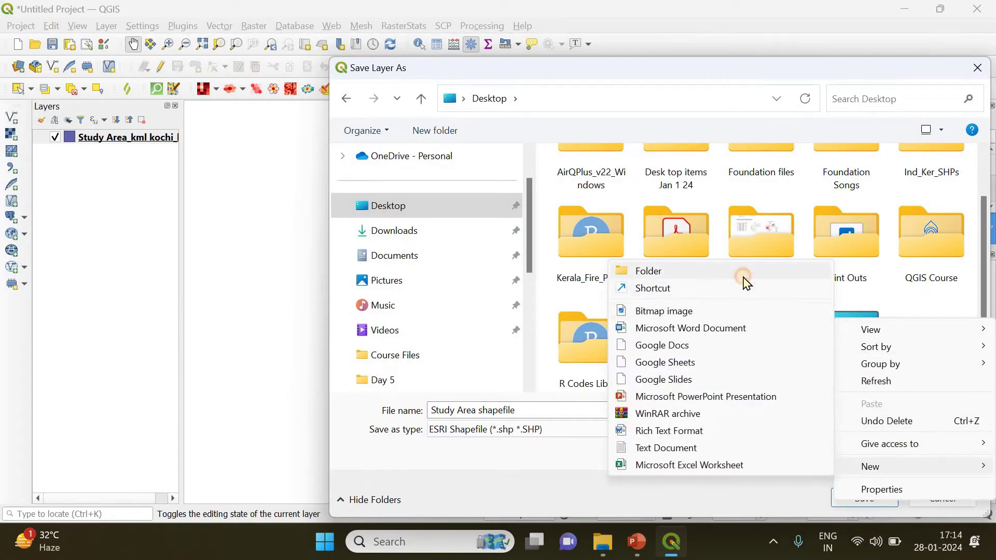
left_click(741, 273)
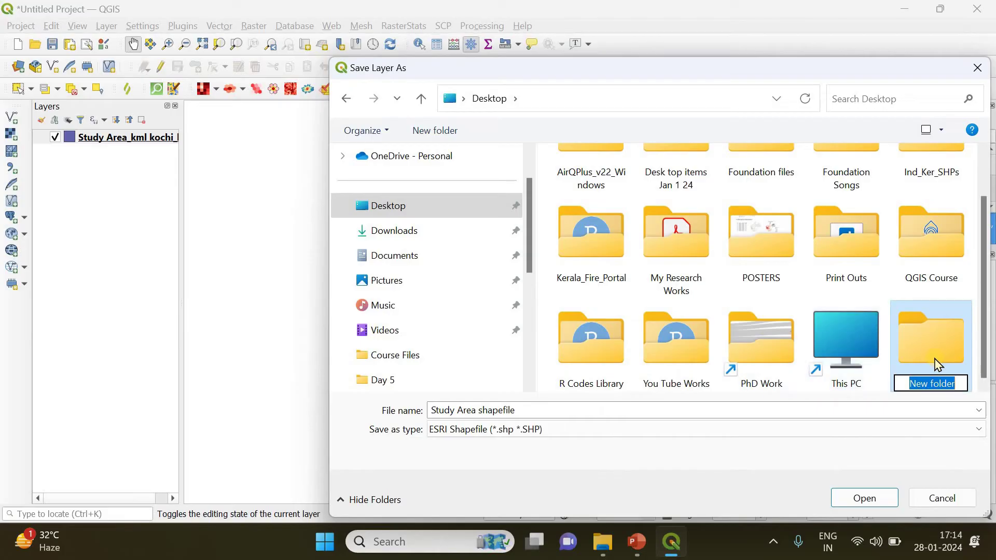
type("Study")
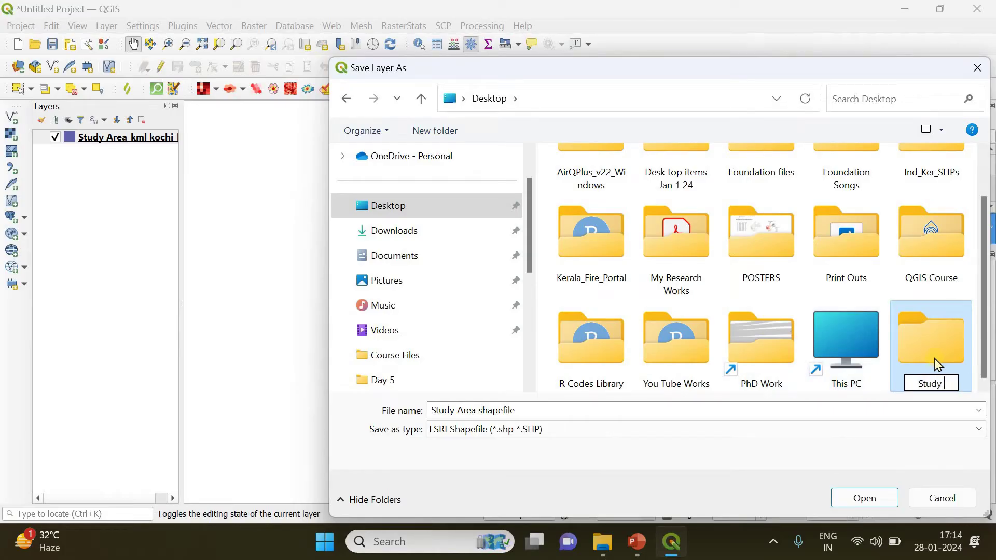
type(" Area")
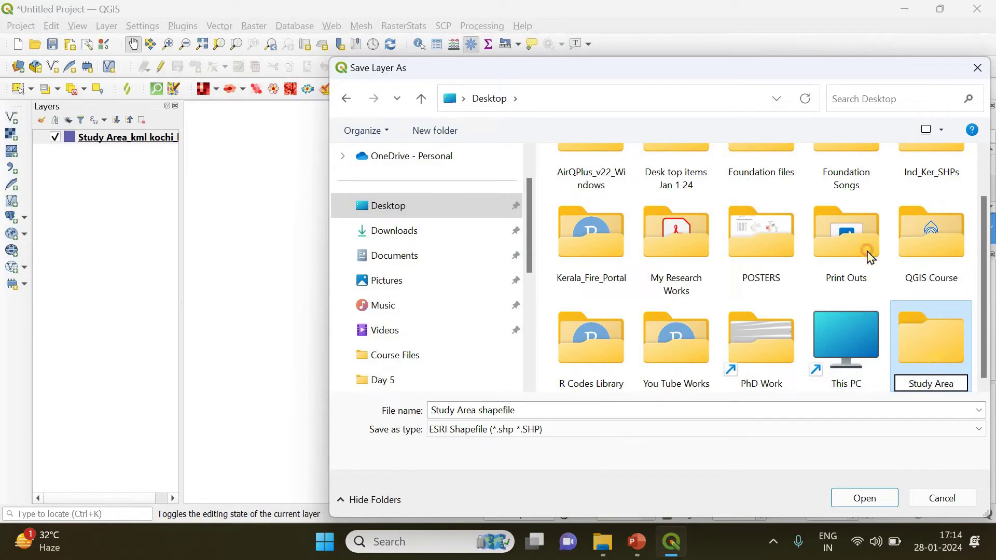
key("Return")
double_click(930, 348)
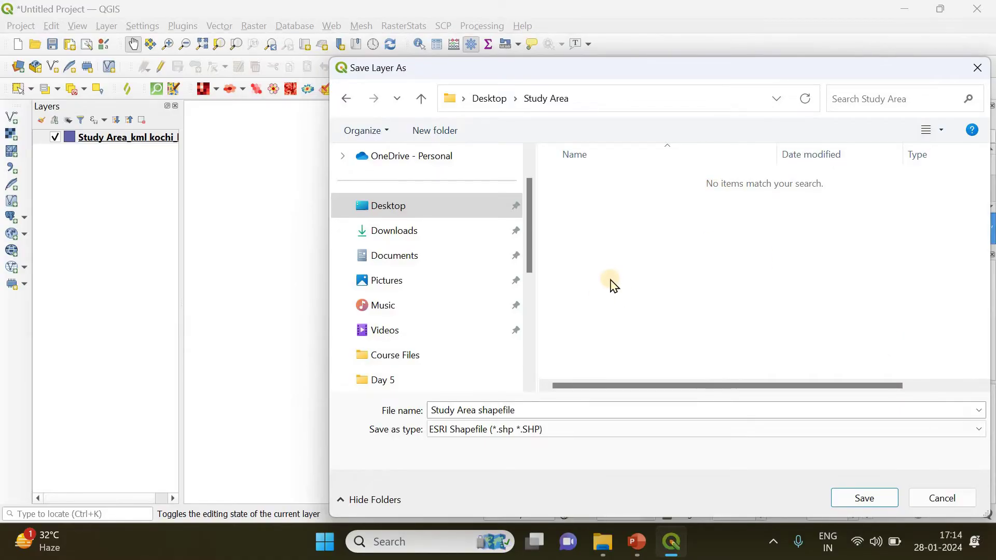
left_click(862, 499)
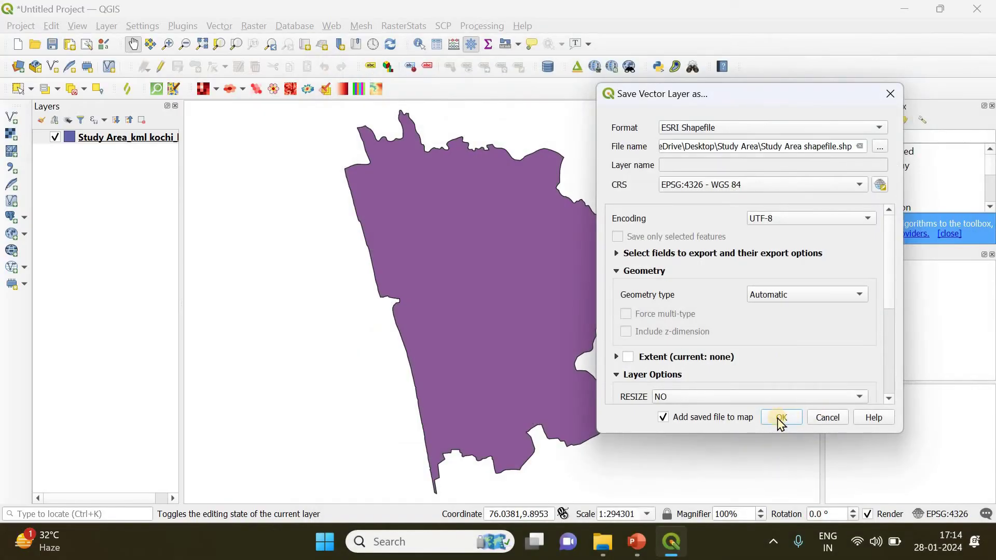
left_click(781, 419)
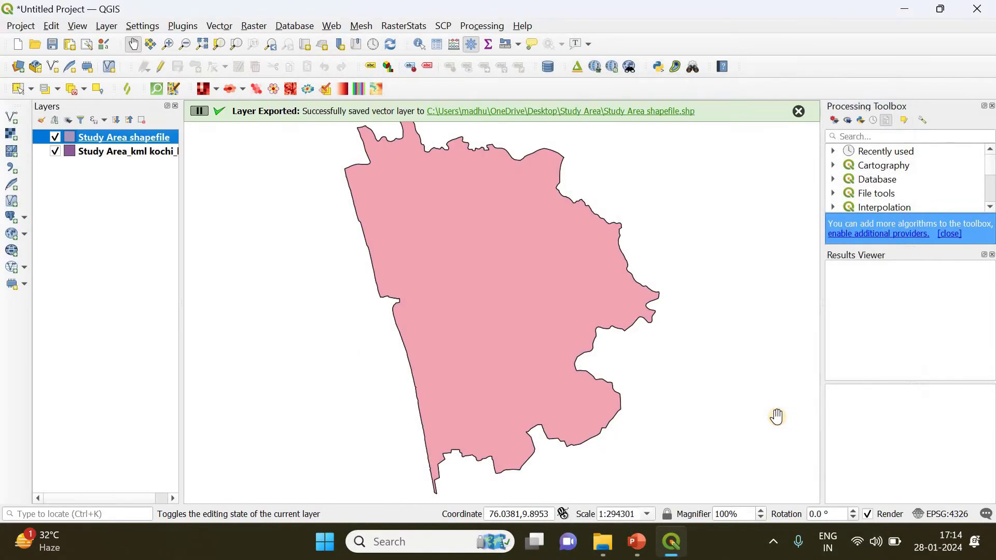
Inspect the .shp, .shx, .dbf, .prj and .cpg files in the Study Area folder, then return to QGIS
left_click(904, 9)
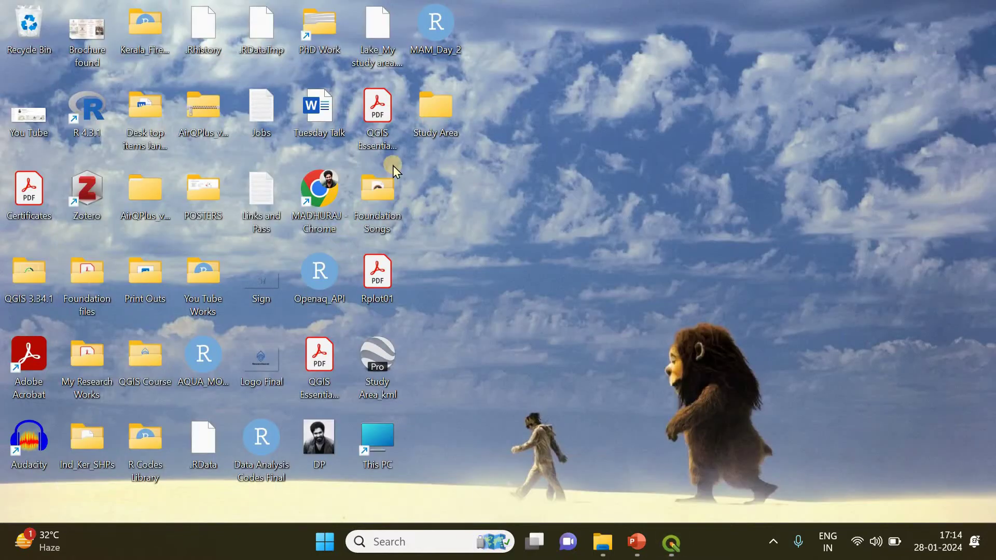
double_click(443, 108)
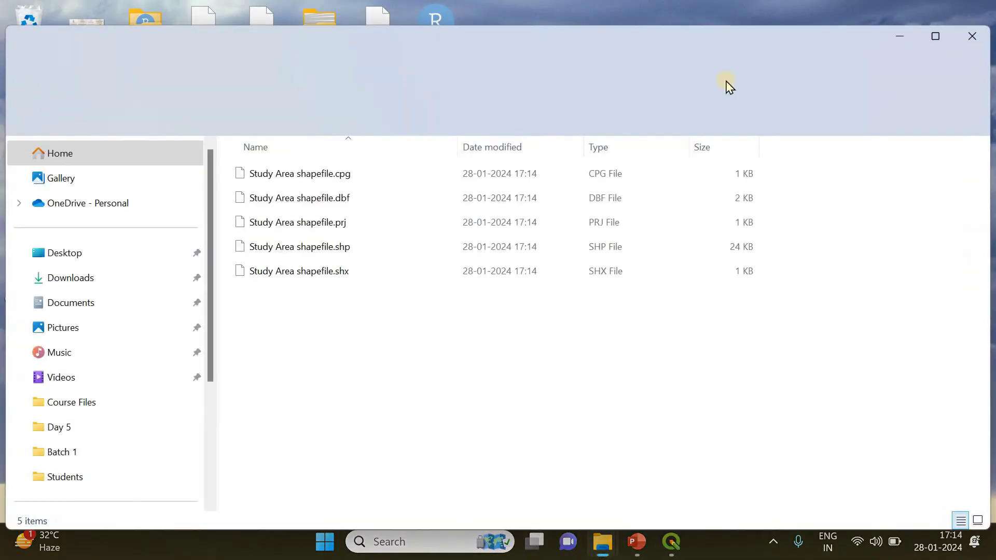
left_click(937, 37)
left_click(342, 218)
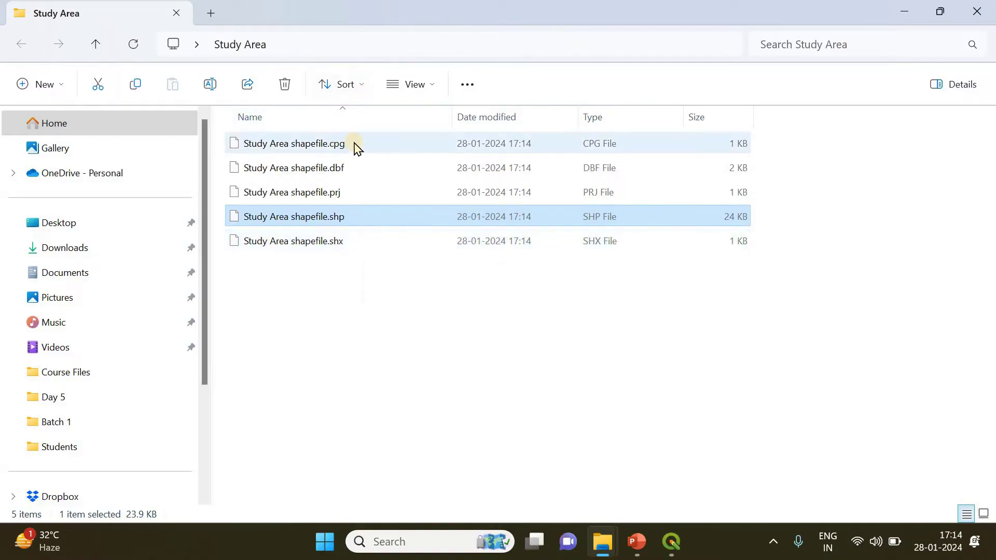
left_click(371, 366)
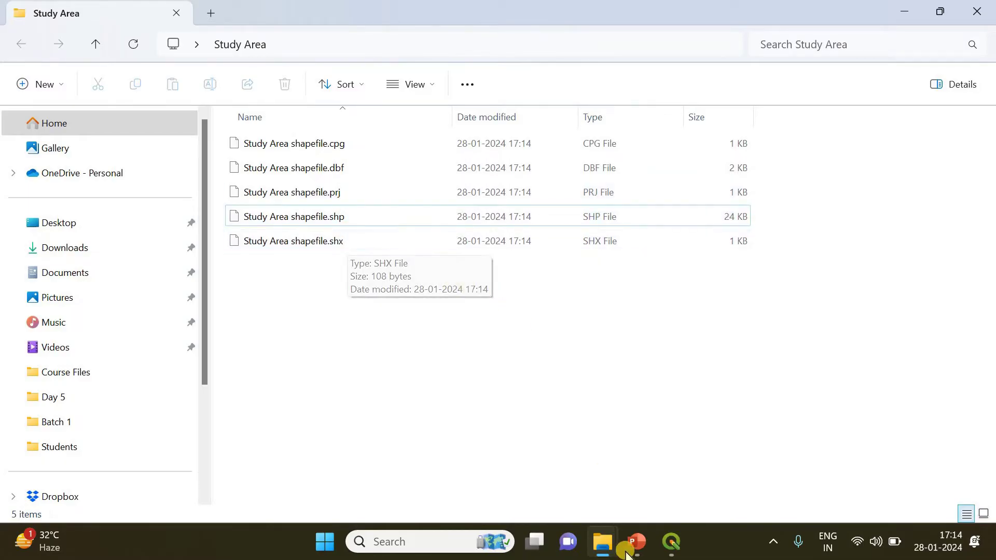
left_click(670, 543)
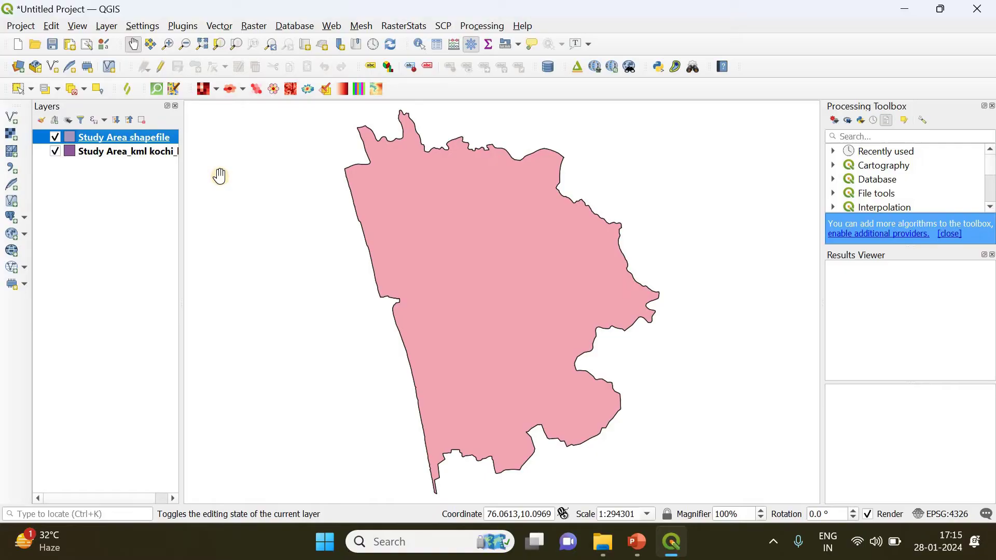
Remove the kochi KML layer and select the Study Area shapefile layer
left_click(126, 155)
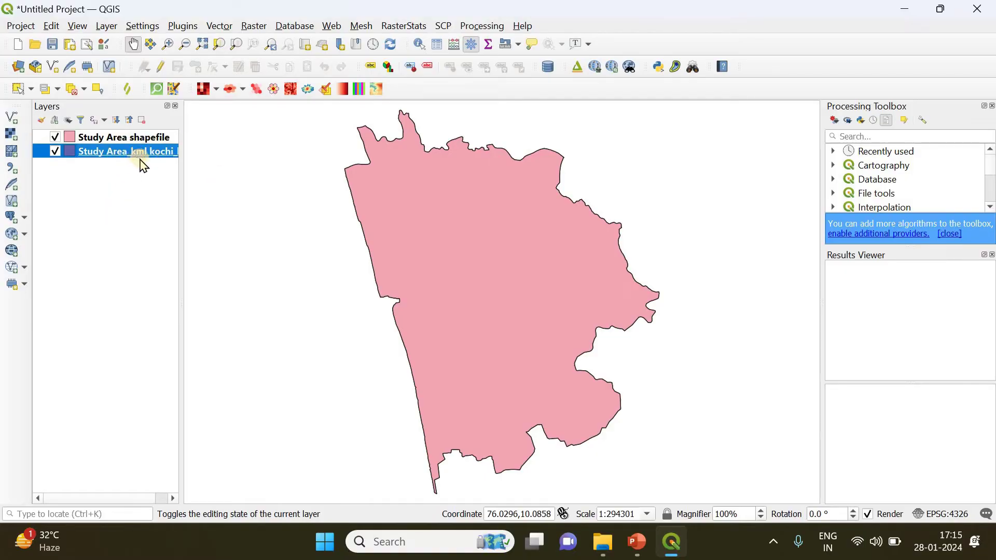
left_click(143, 124)
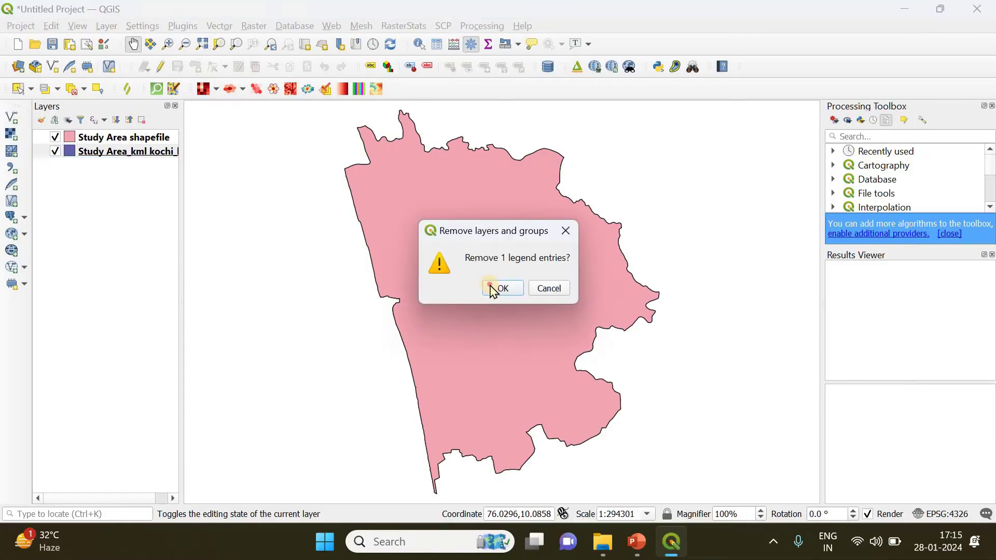
left_click(495, 289)
left_click(123, 140)
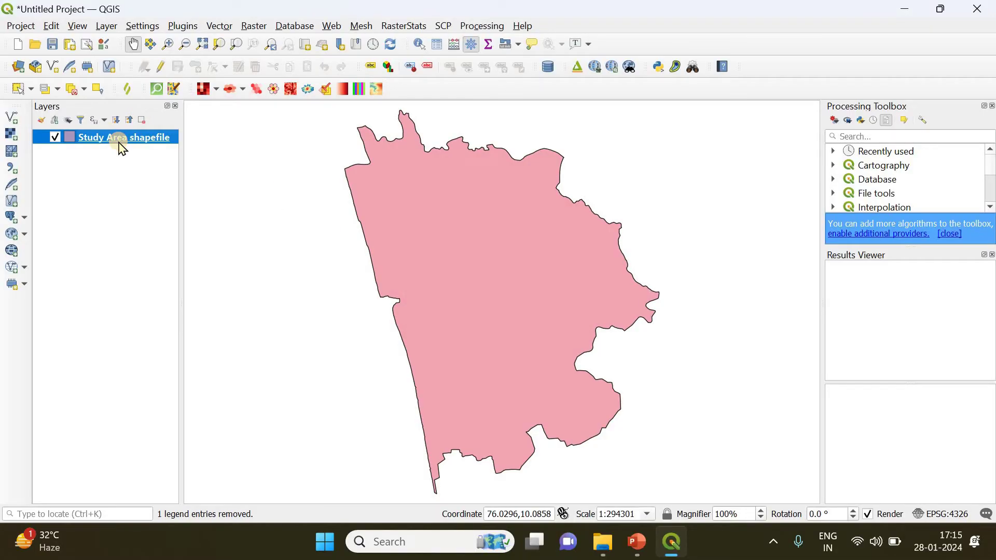
Restore the Study Area folder window, select the five shapefile files, reposition and minimize it
left_click(603, 542)
left_click(630, 475)
left_click(940, 12)
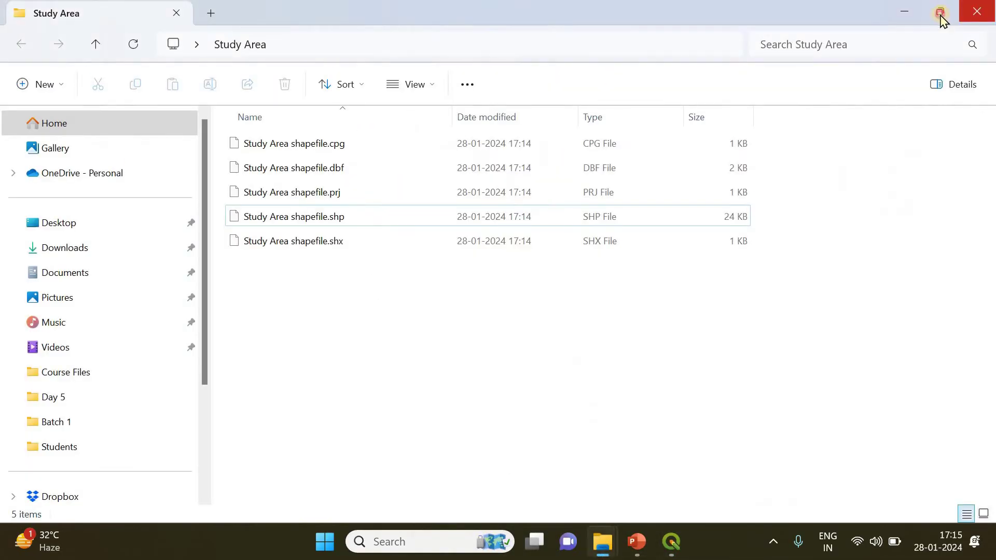
left_click_drag(698, 78, 641, 93)
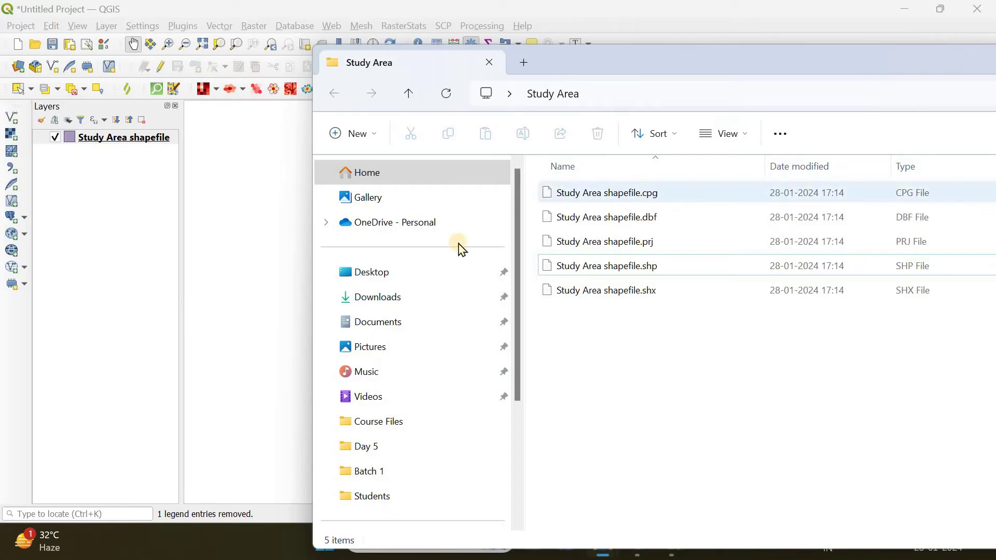
left_click_drag(598, 363, 601, 182)
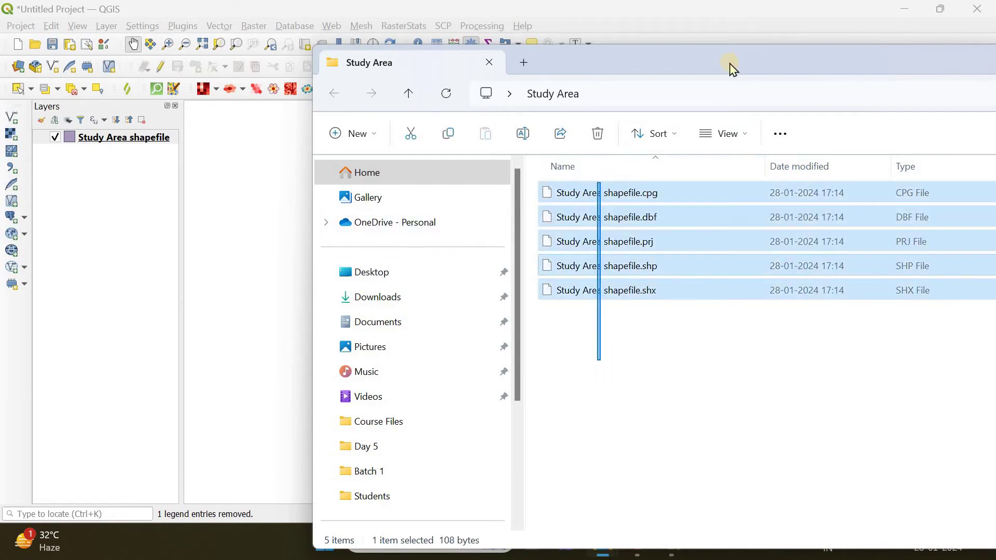
left_click_drag(731, 65, 875, 83)
left_click_drag(697, 82, 868, 82)
left_click(866, 84)
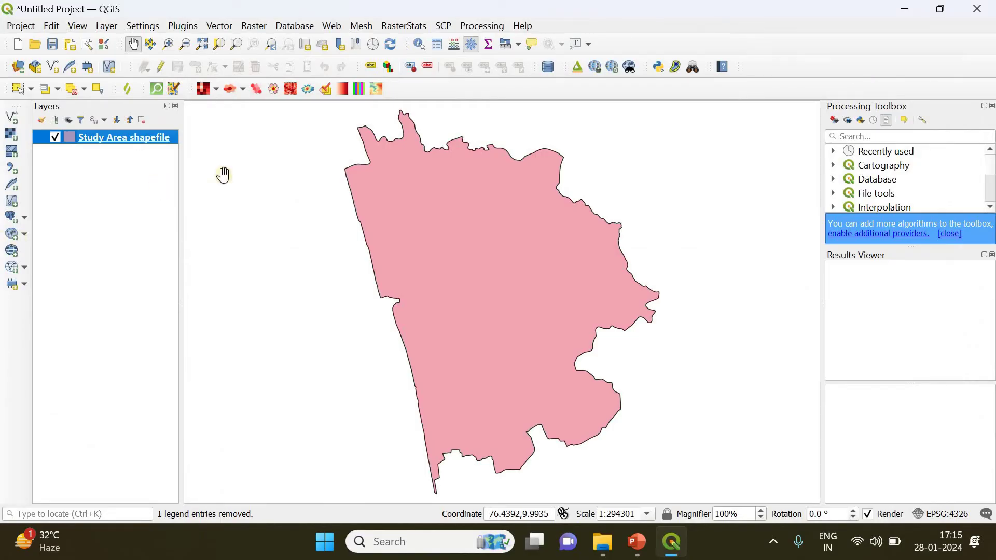
Remove the Study Area shapefile layer and bring the Study Area folder window beside the map
left_click(142, 121)
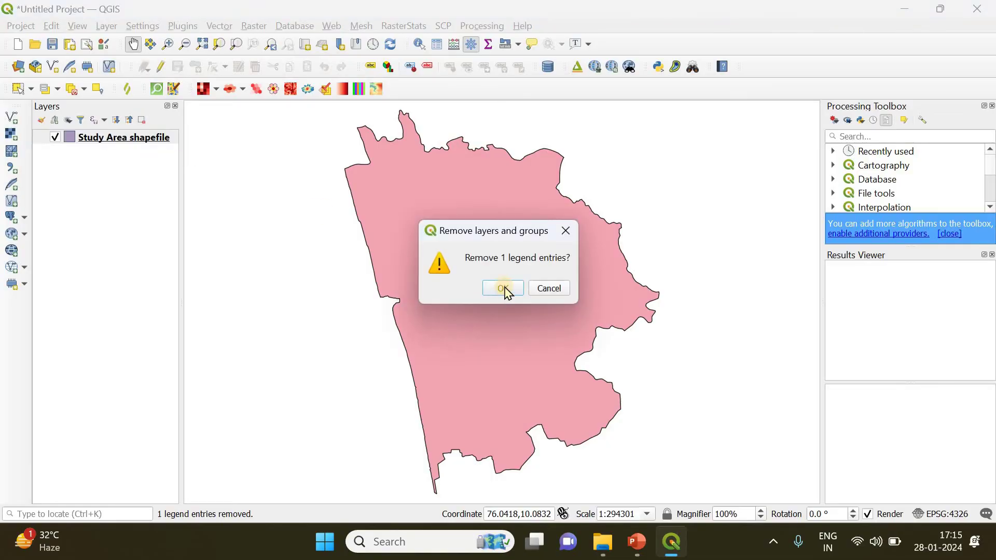
left_click(504, 289)
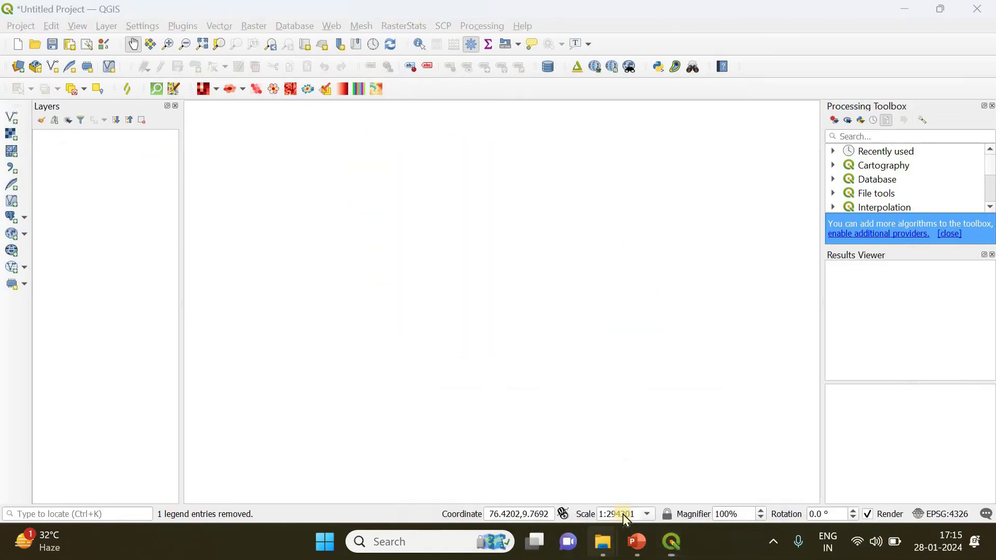
mouse_move(604, 542)
left_click(649, 470)
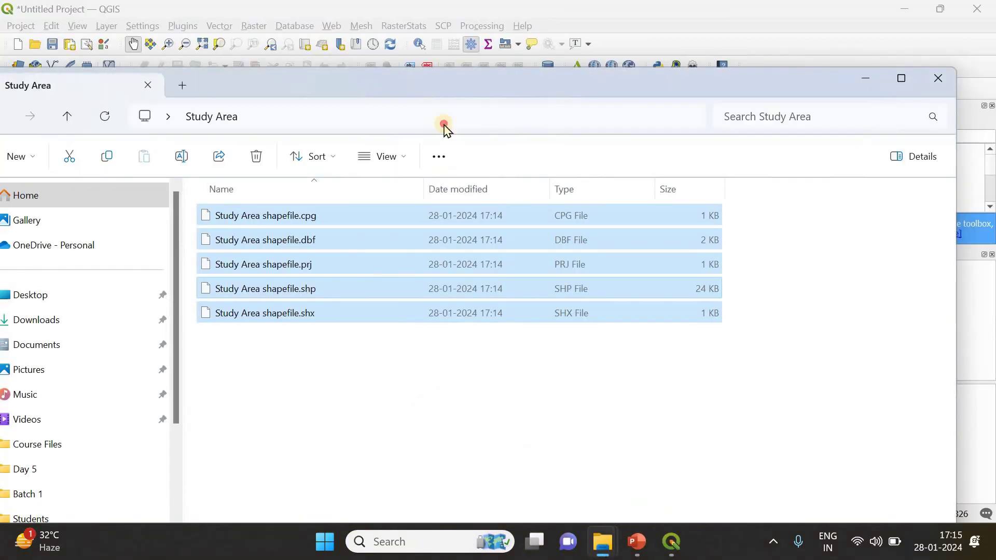
left_click_drag(444, 127, 865, 143)
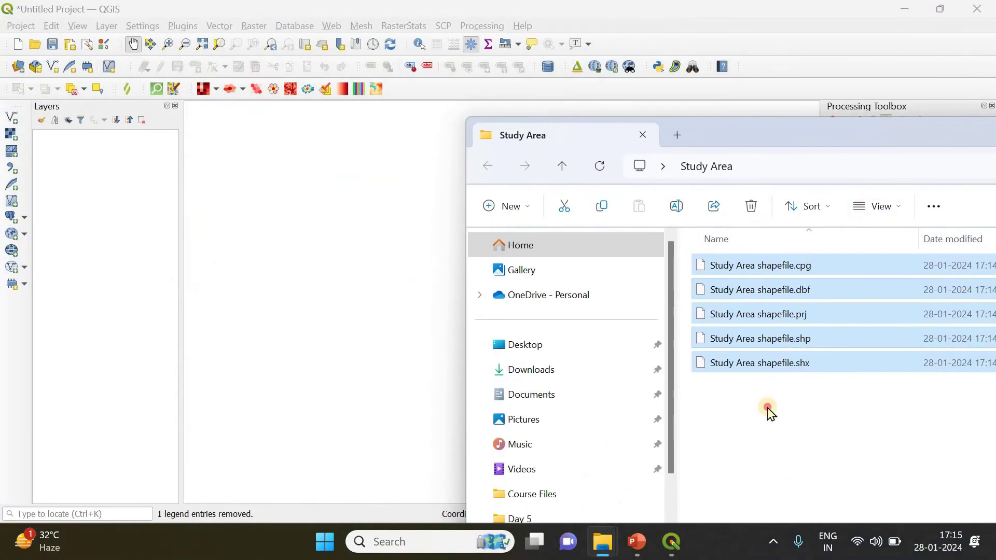
Drag Study Area shapefile.shp onto the QGIS map to reload it, then close the folder
left_click(719, 366)
left_click(750, 349)
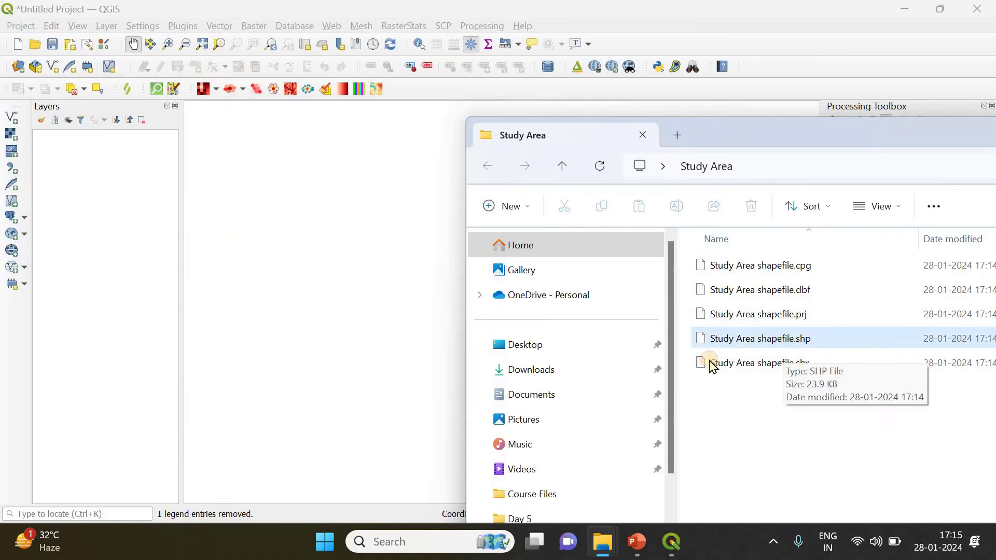
mouse_move(714, 345)
left_mouse_down()
mouse_move(489, 374)
mouse_move(353, 325)
mouse_move(366, 315)
mouse_move(356, 300)
mouse_move(351, 309)
left_mouse_up()
left_click_drag(622, 140, 863, 140)
left_click(860, 129)
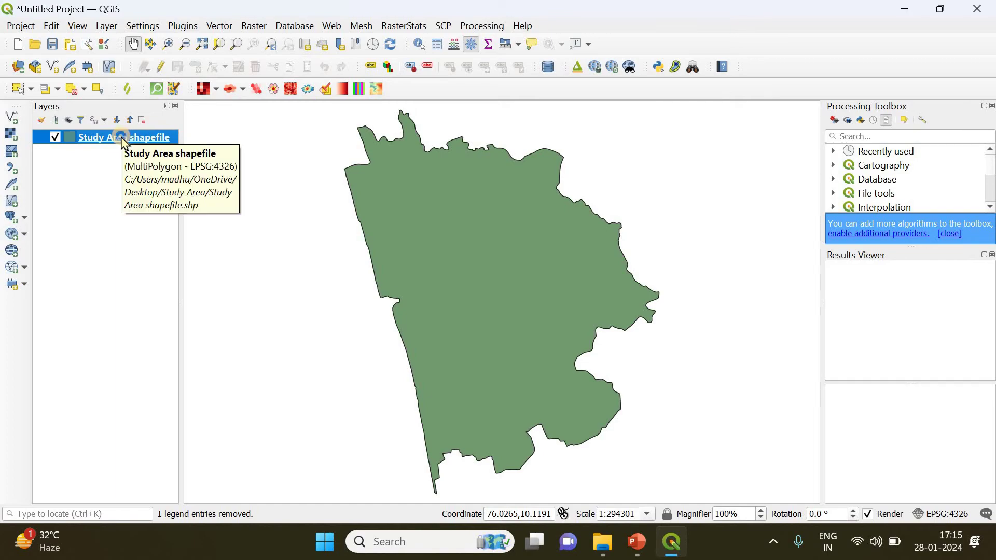
Open Save Features As for the shapefile layer with Keyhole Markup Language [KML] format
right_click(122, 138)
mouse_move(203, 390)
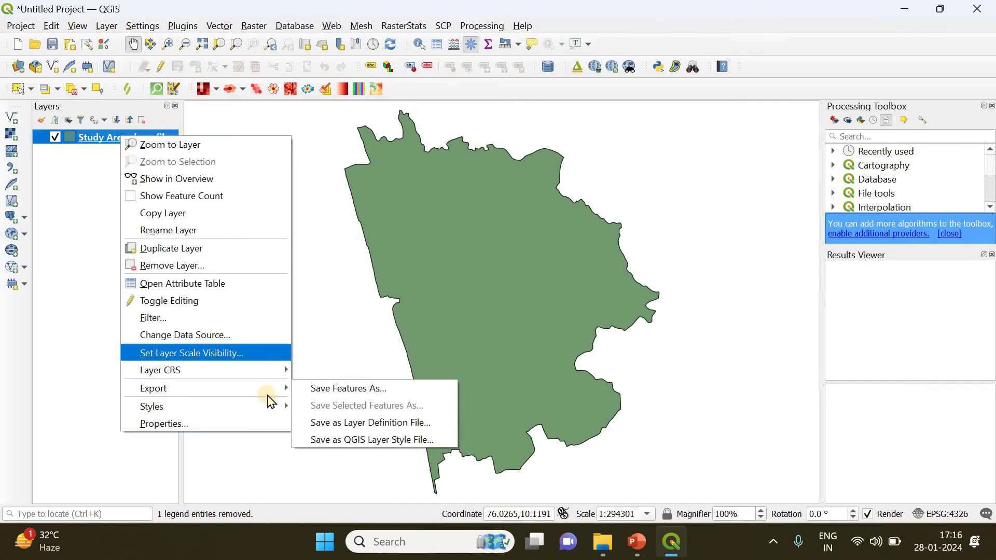
left_click(332, 389)
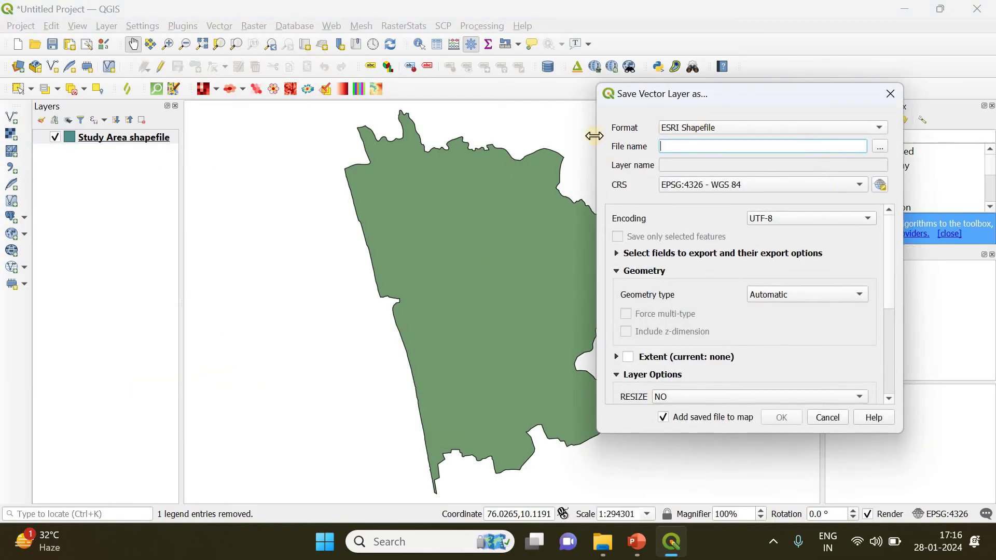
left_click(732, 128)
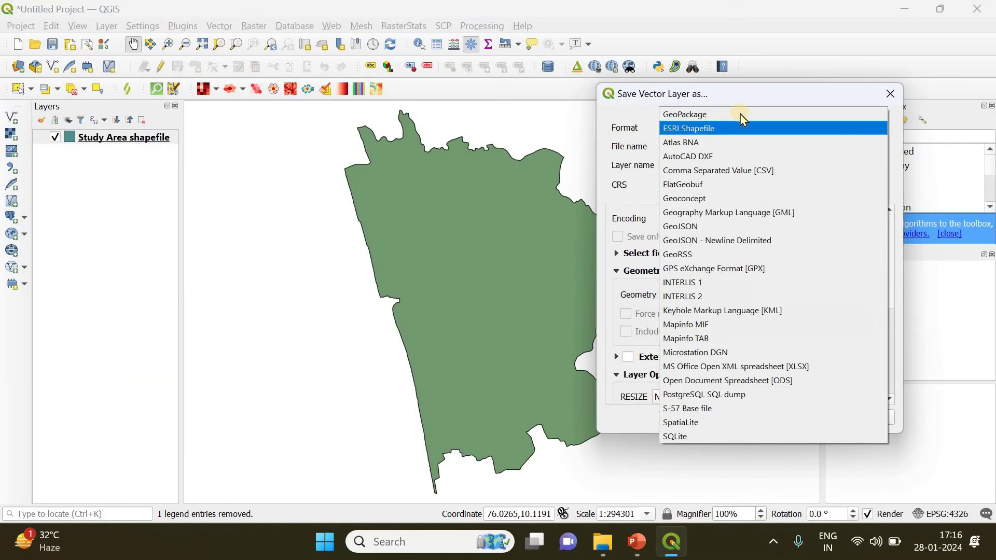
left_click(732, 311)
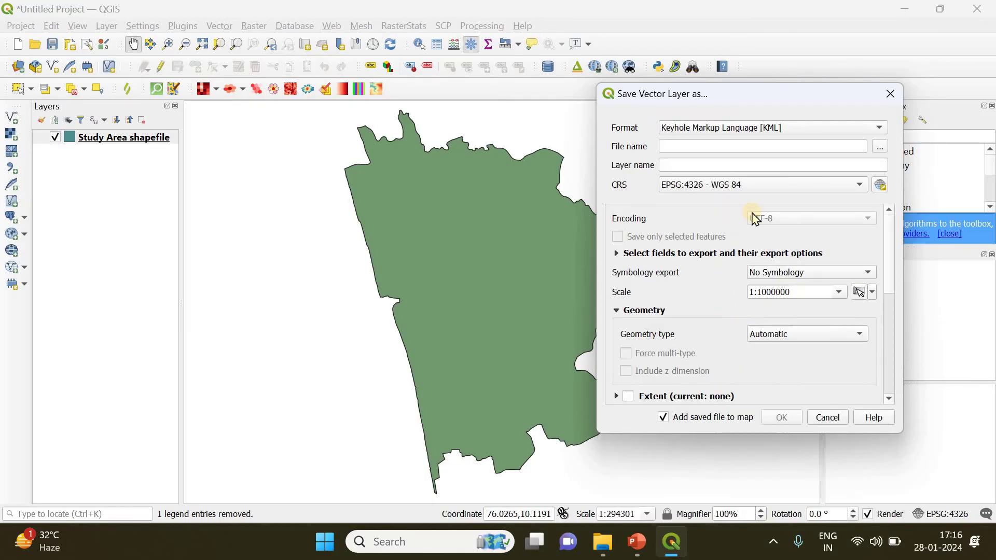
Save it as 'Study area kml' in the Study Area folder and add it to the map
left_click(881, 147)
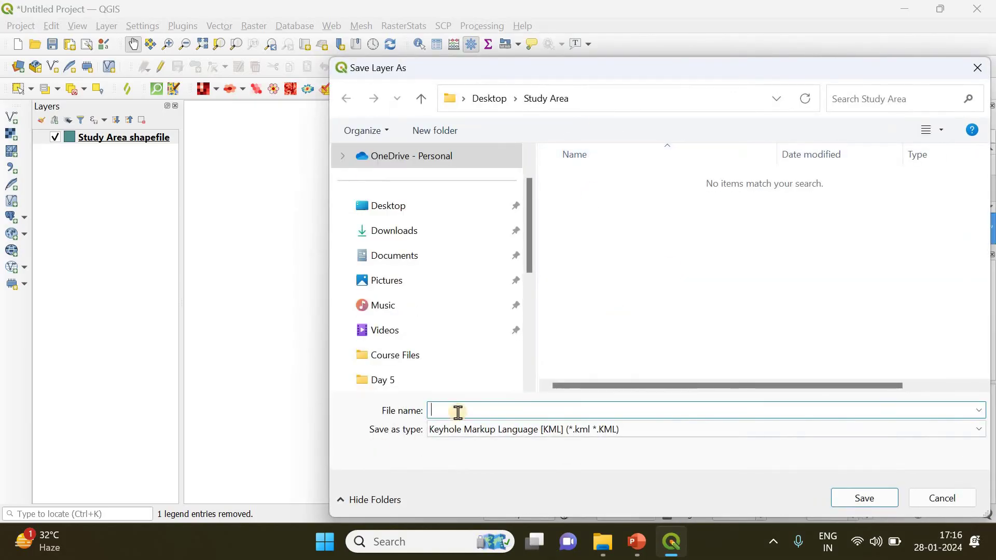
type("Study a")
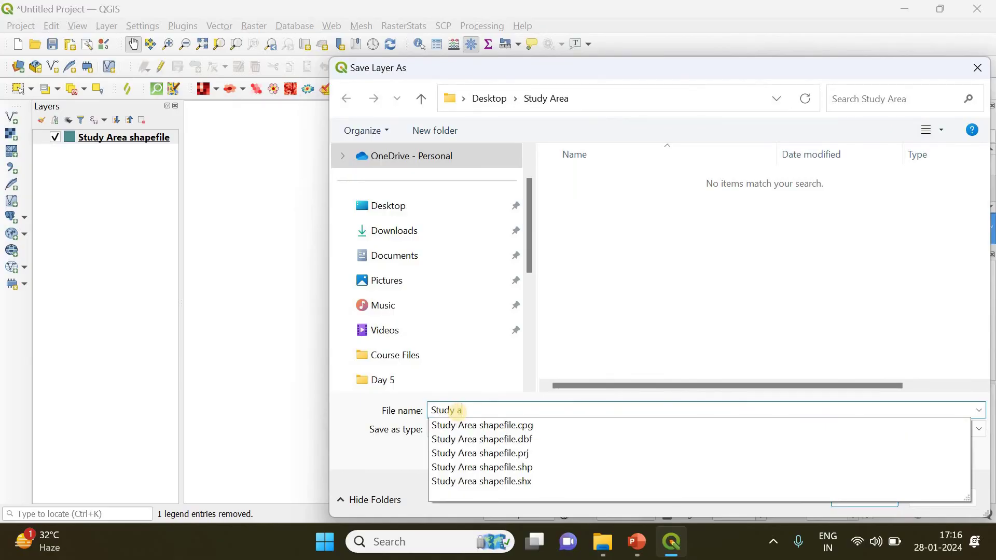
type("rea kml")
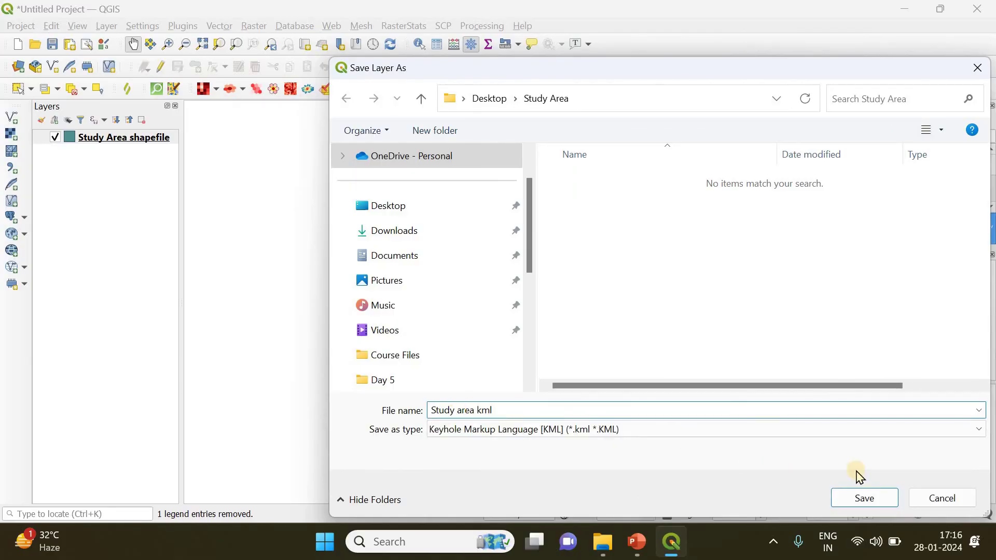
left_click(850, 504)
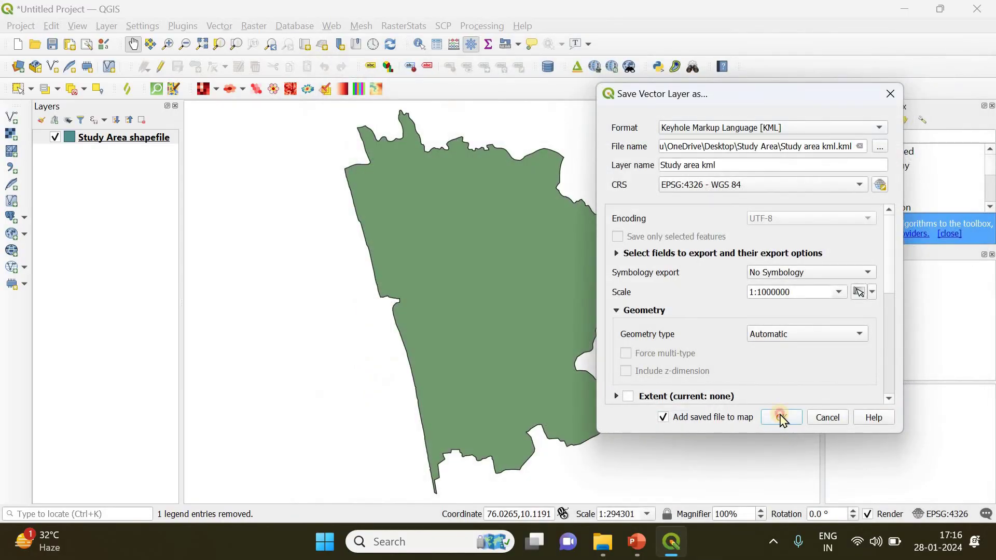
left_click(781, 418)
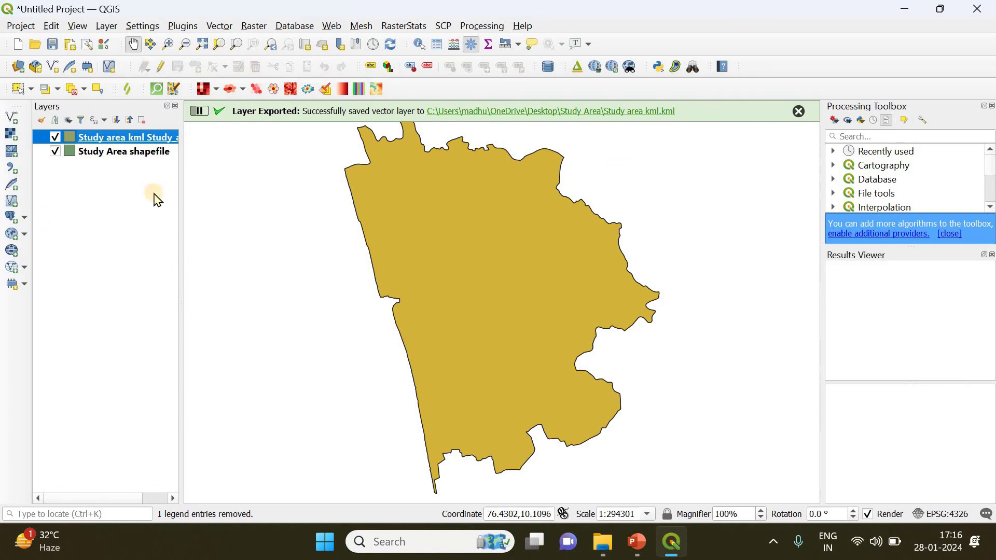
Switch off the Study Area shapefile layer and widen the Layers panel to show full names
left_click(64, 152)
left_click(56, 151)
left_click(176, 135)
left_click_drag(181, 130, 217, 128)
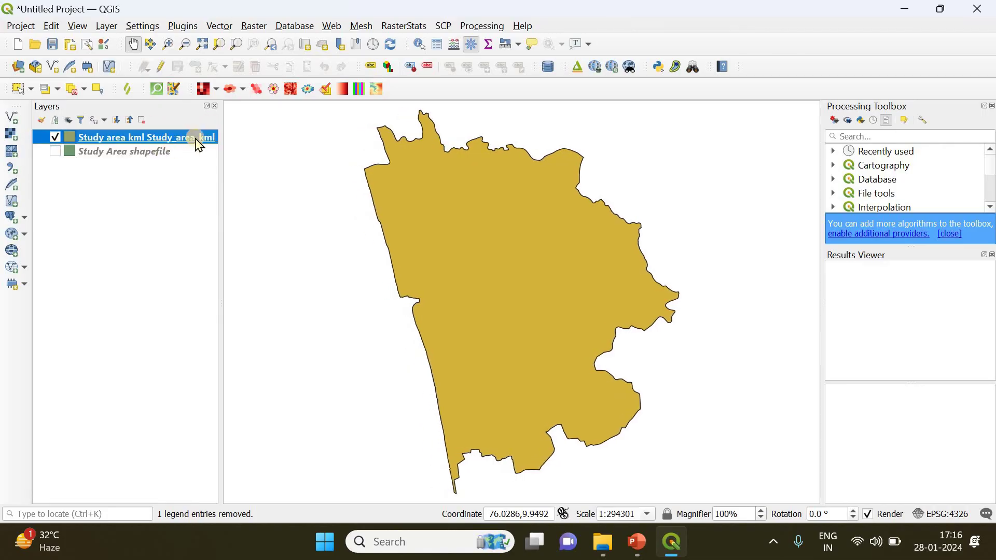